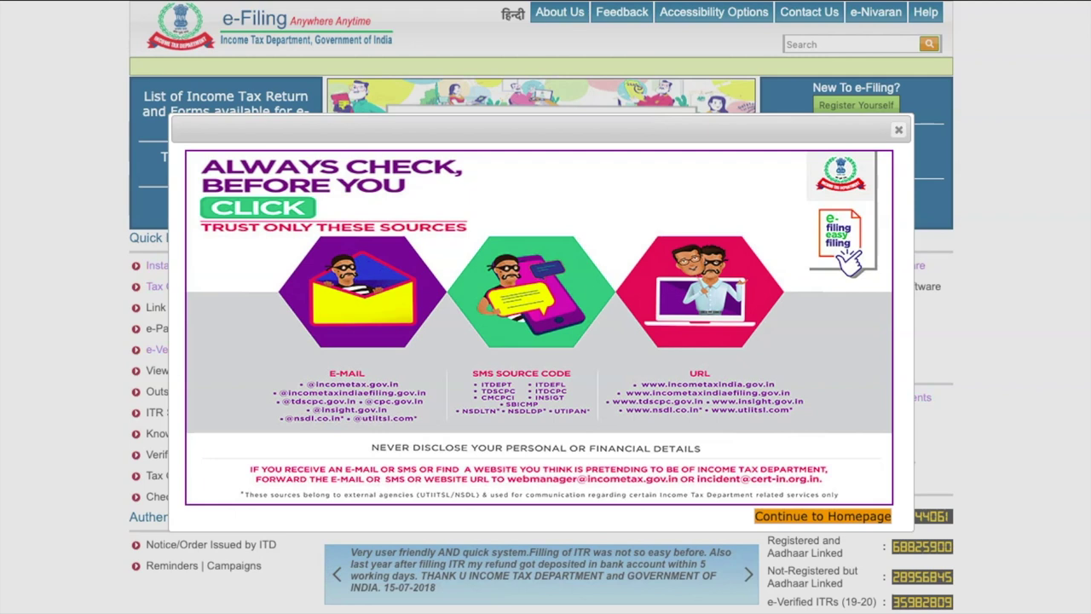
Dismiss the safety notice and go to Instant PAN through Aadhaar from Quick Links
click(897, 130)
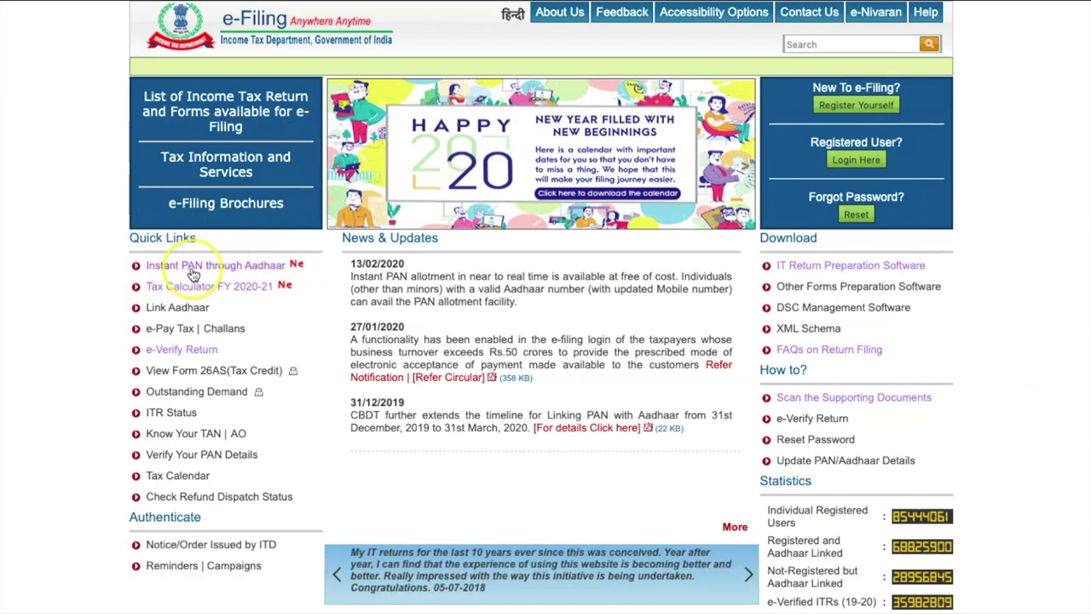
click(193, 266)
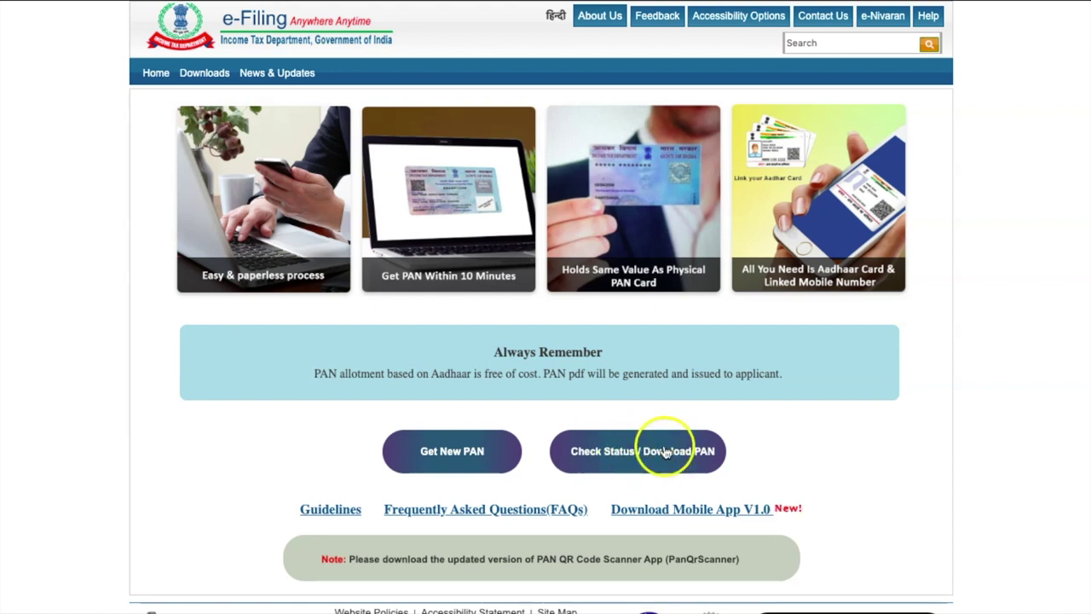
Start a Get New PAN application and reload the form for a fresh captcha
click(462, 452)
click(461, 453)
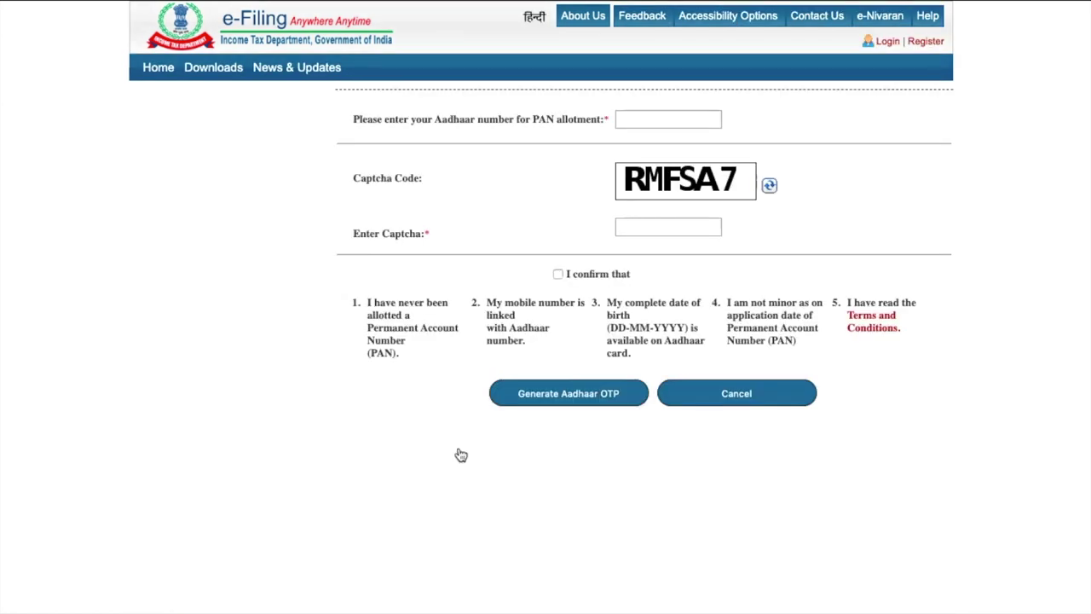
click(555, 191)
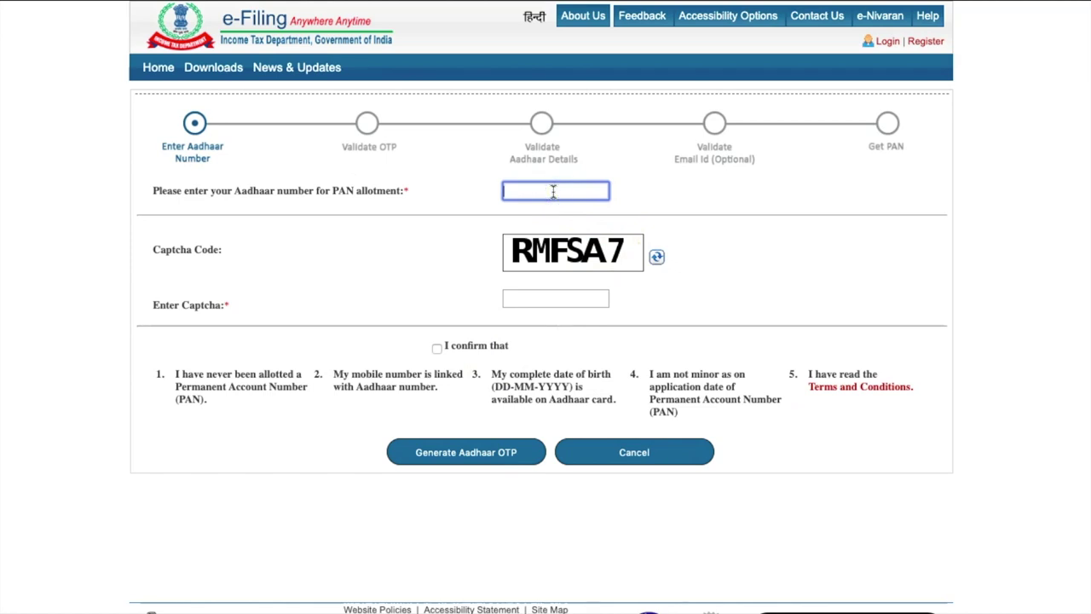
click(536, 305)
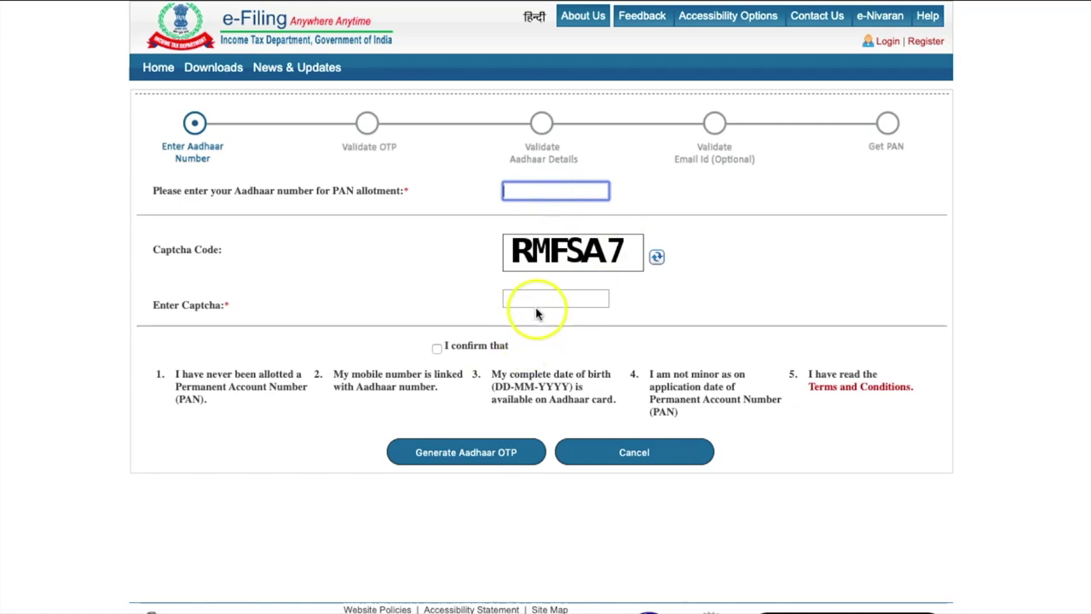
click(544, 177)
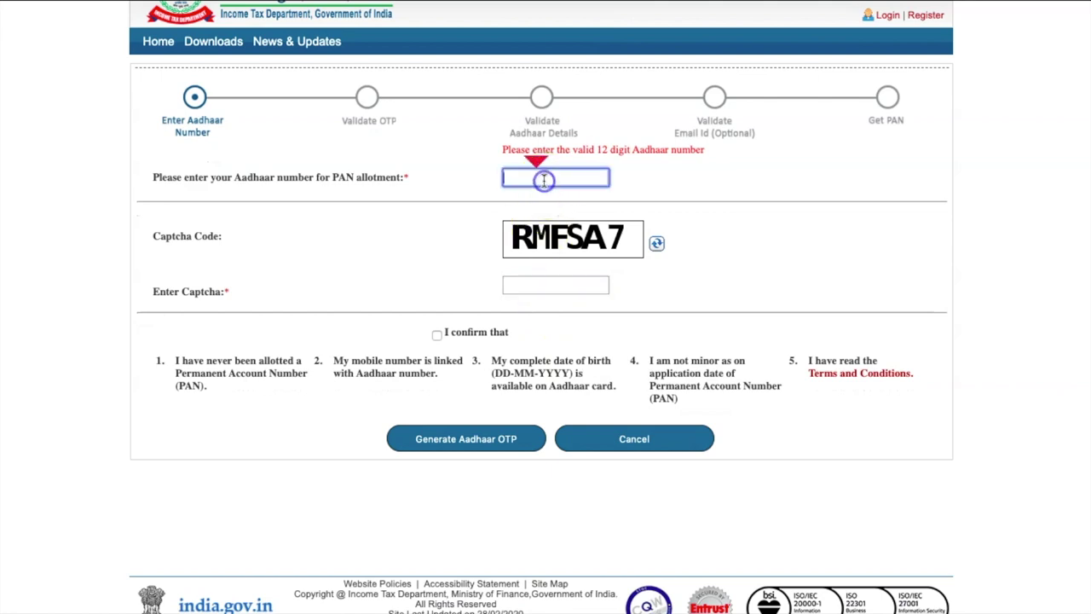
click(470, 435)
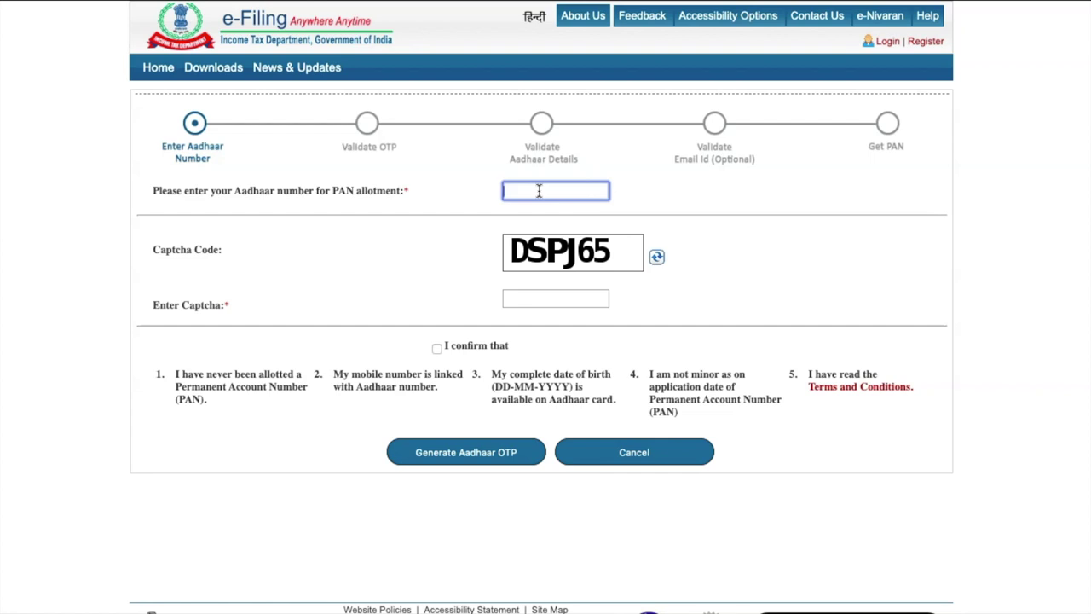
Enter the Aadhaar number and captcha DSPJ65, confirm eligibility, and request the Aadhaar OTP
text(35)
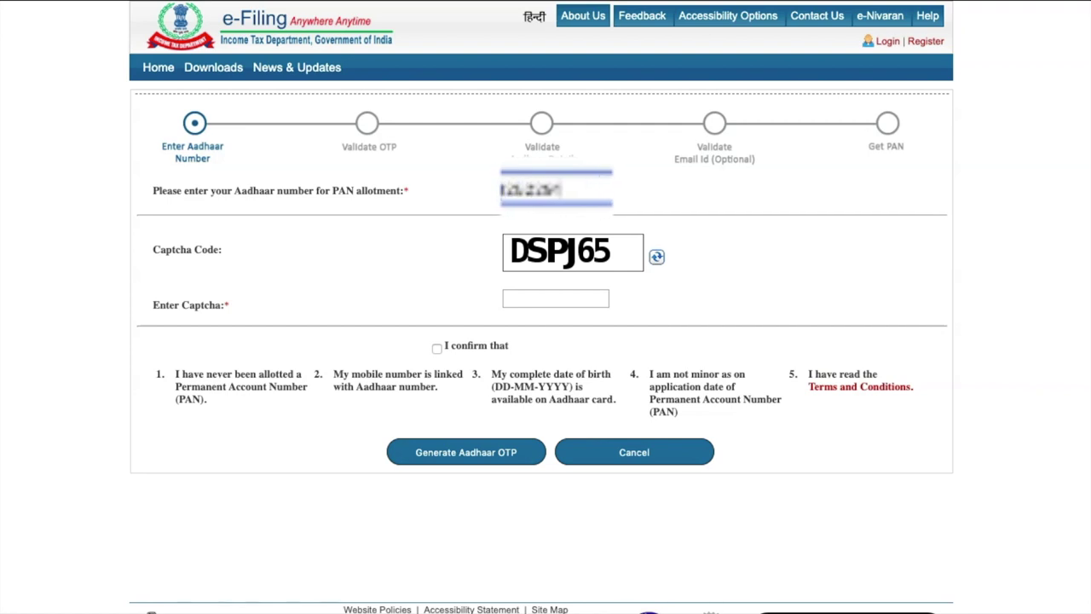
click(529, 297)
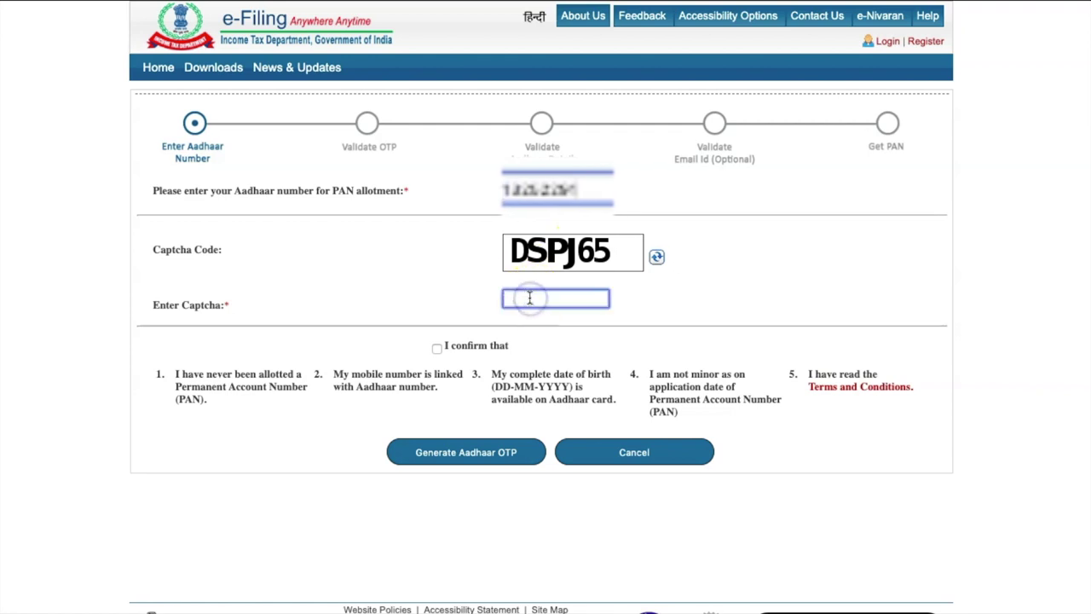
text(DSPJ65)
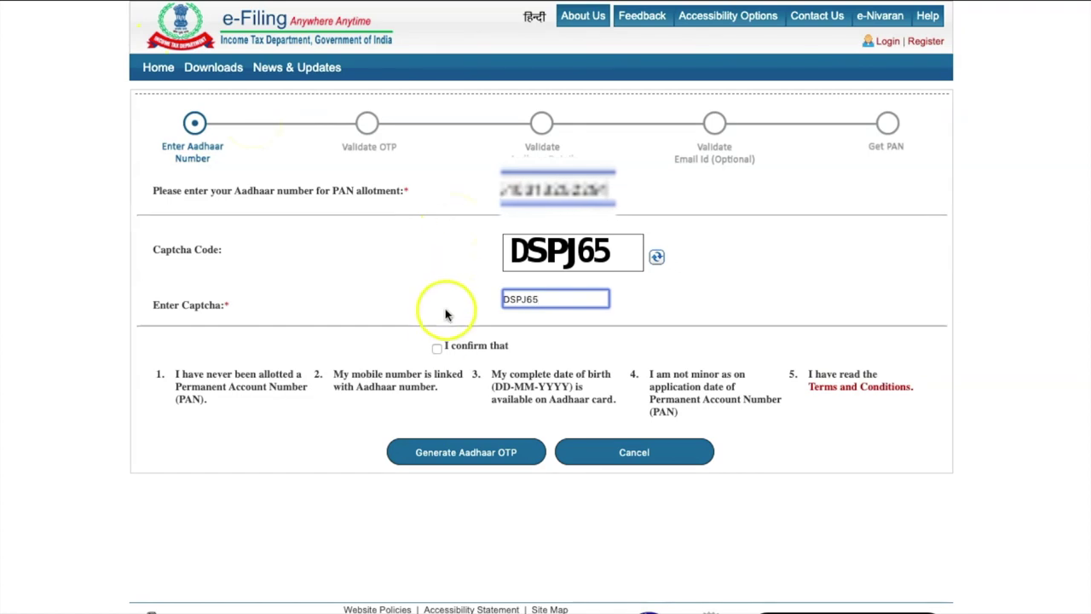
click(437, 349)
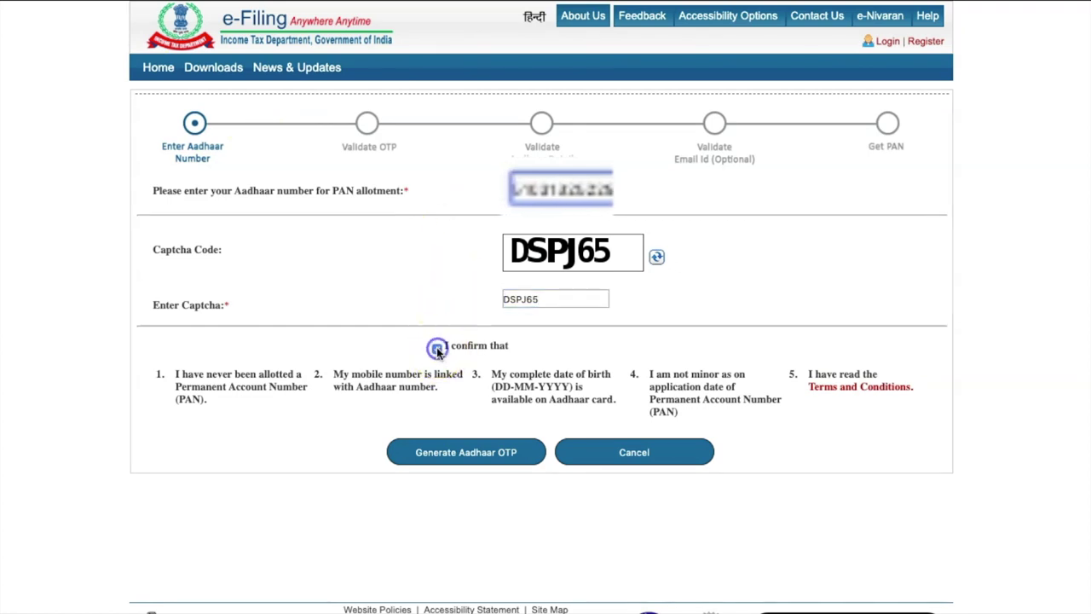
click(467, 458)
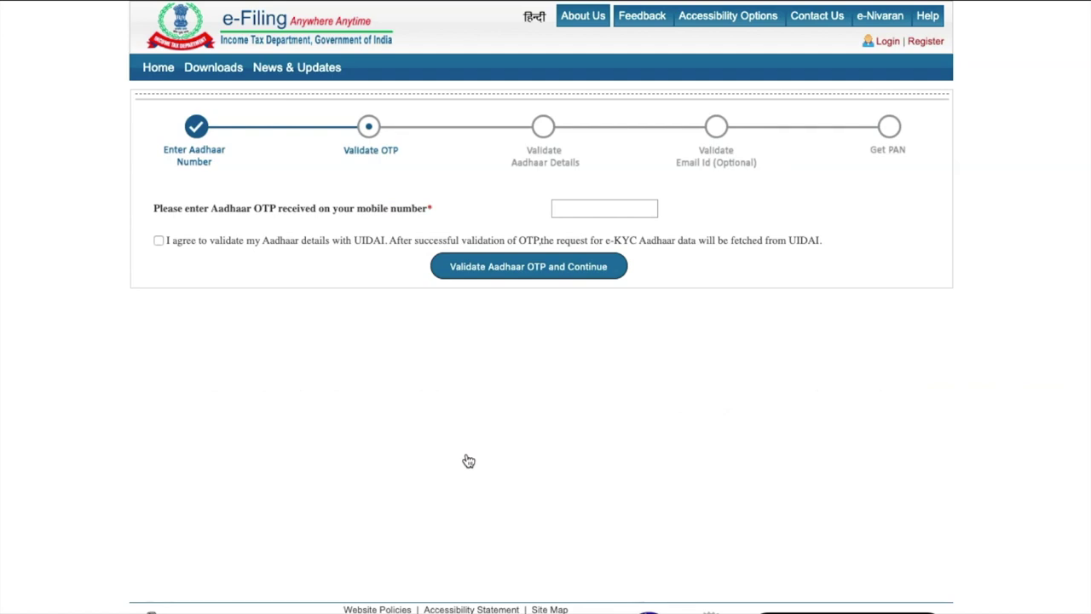
Enter the received Aadhaar OTP, agree to UIDAI validation, and validate it
click(603, 208)
click(588, 209)
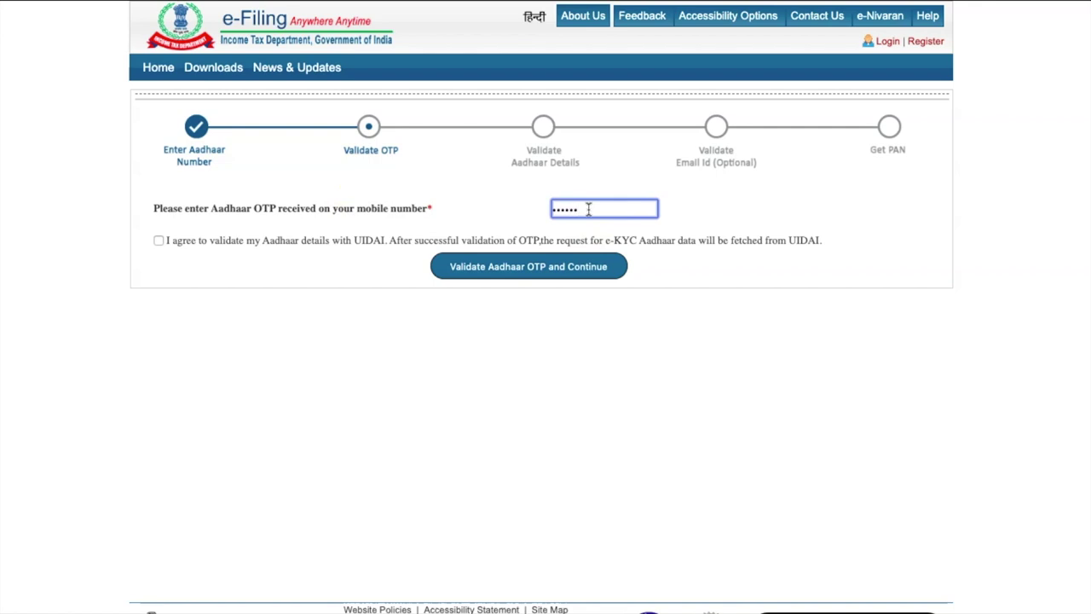
click(159, 242)
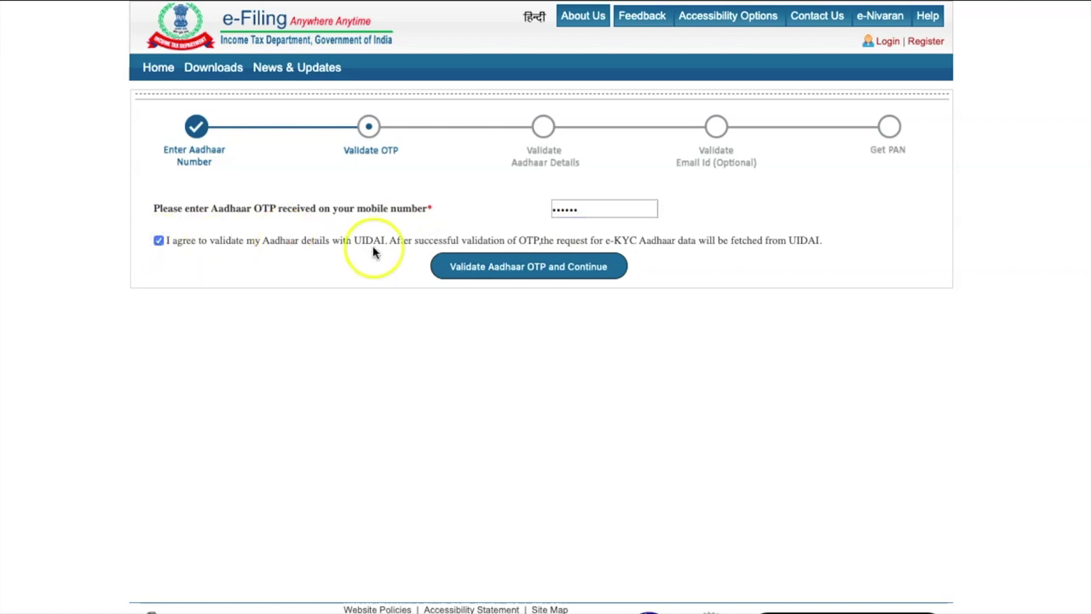
click(513, 270)
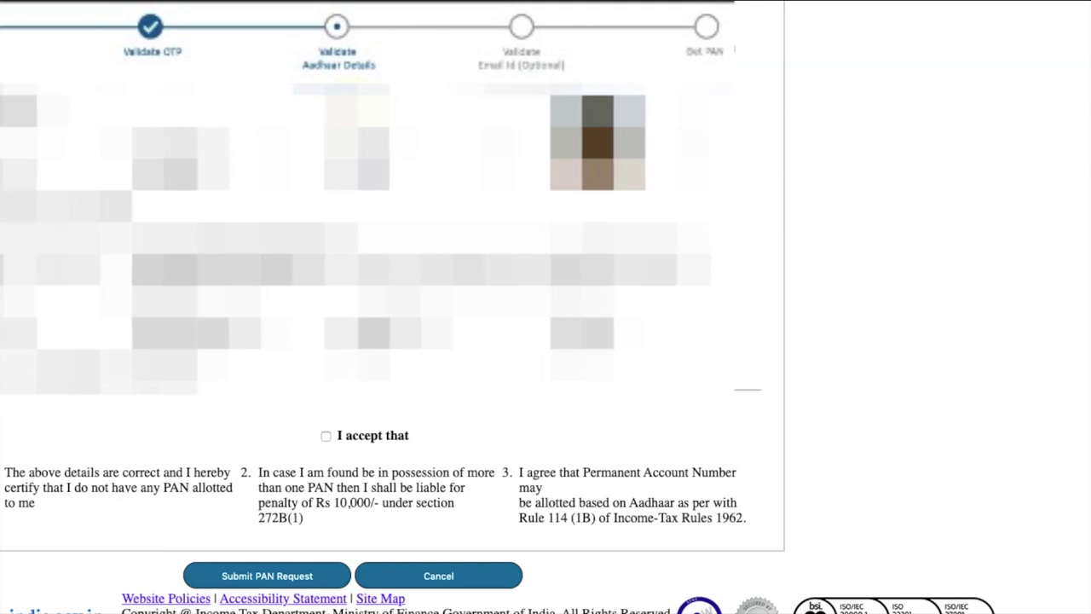
Accept the PAN allotment declarations and submit the PAN request
click(326, 437)
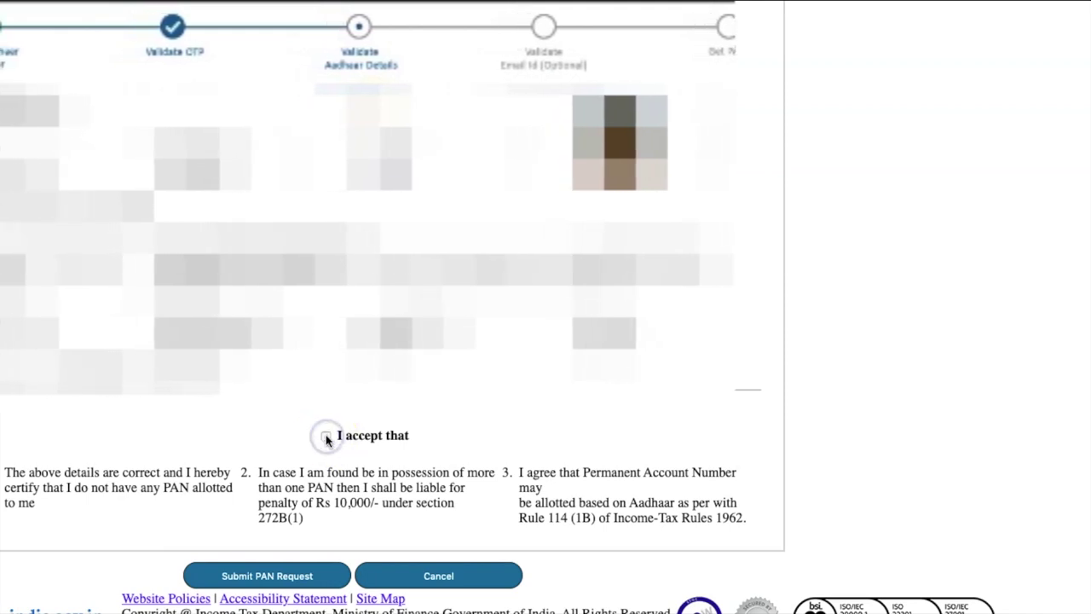
click(277, 576)
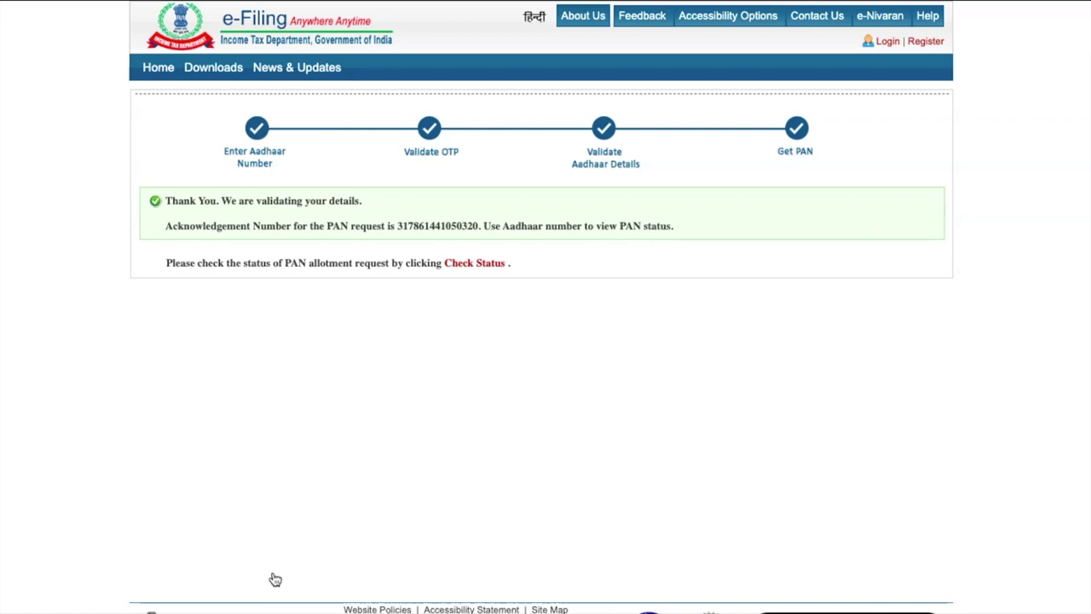
On Check Status / Download PAN, enter the Aadhaar number and refresh the captcha
click(487, 264)
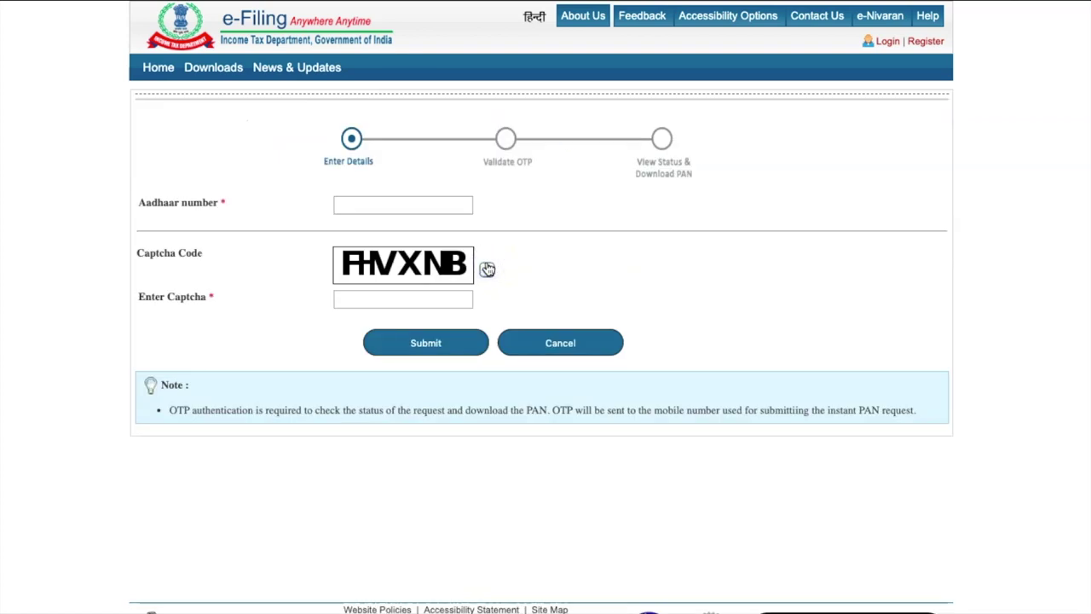
click(435, 207)
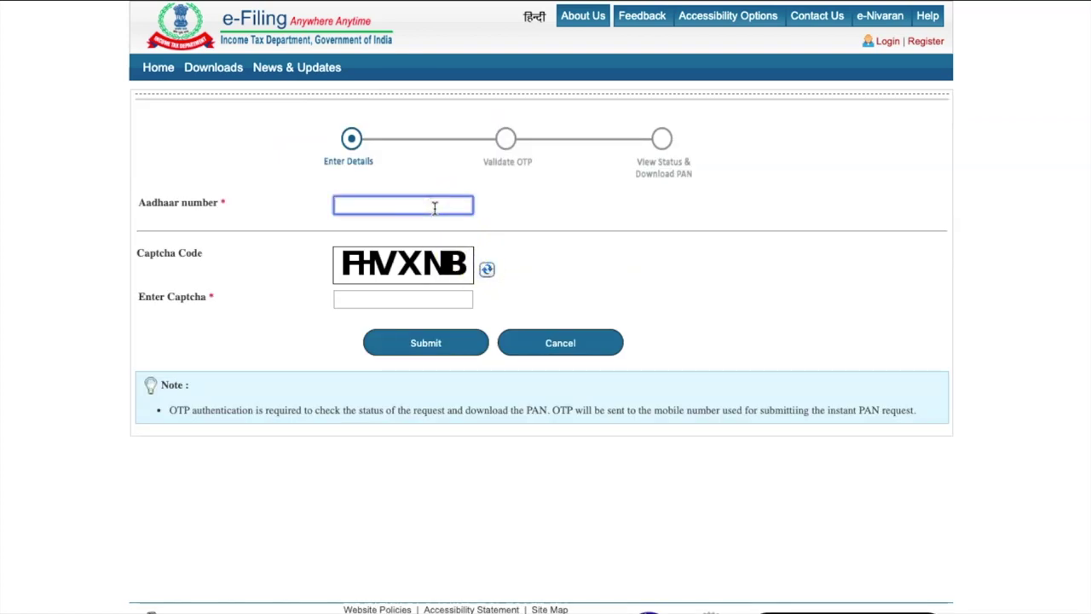
text(34567)
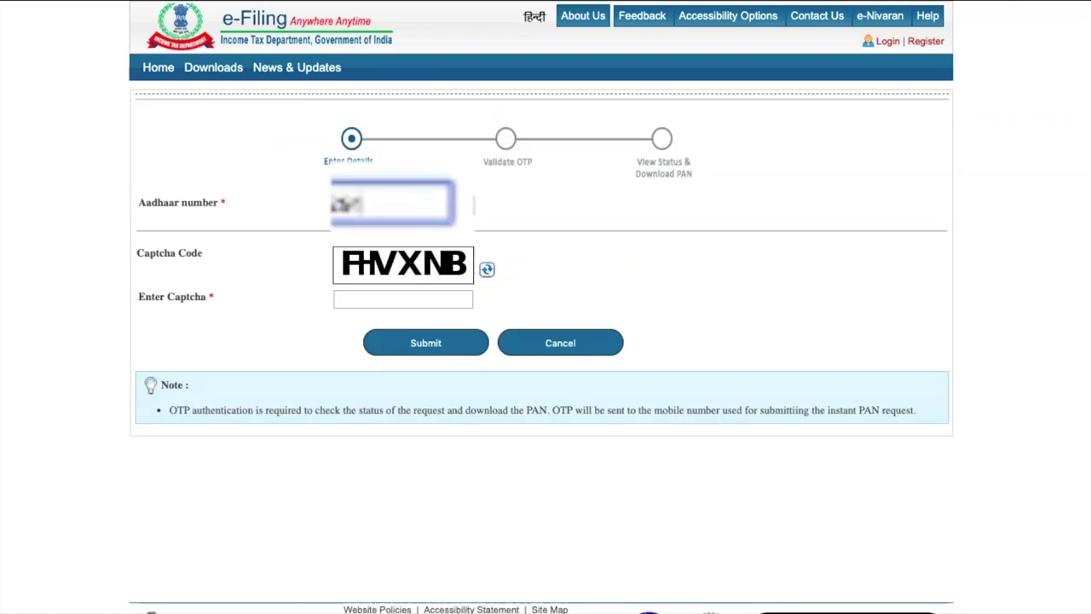
text(8901)
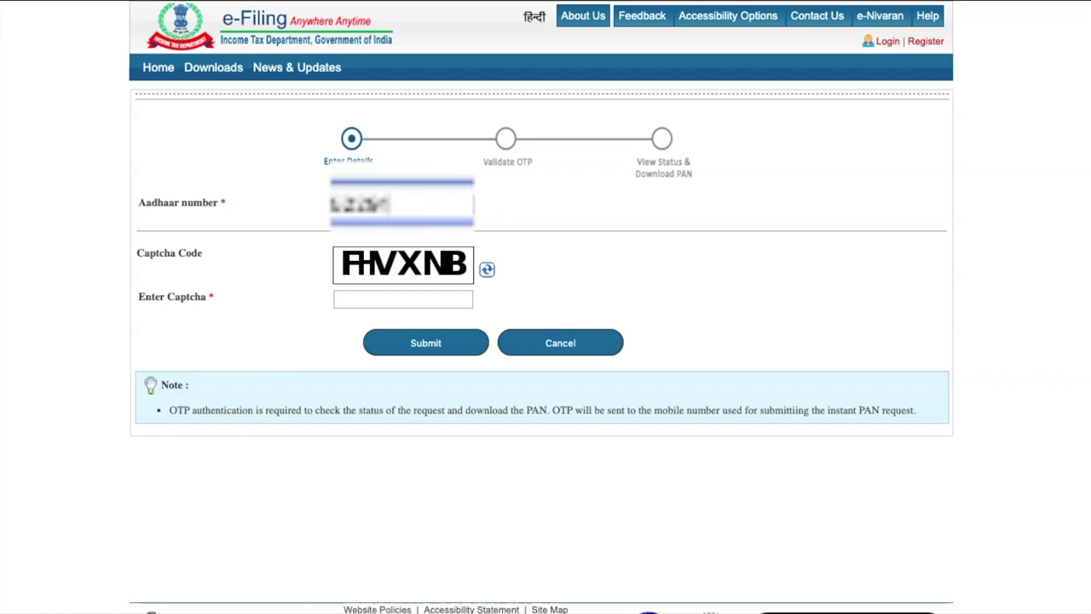
text(2345)
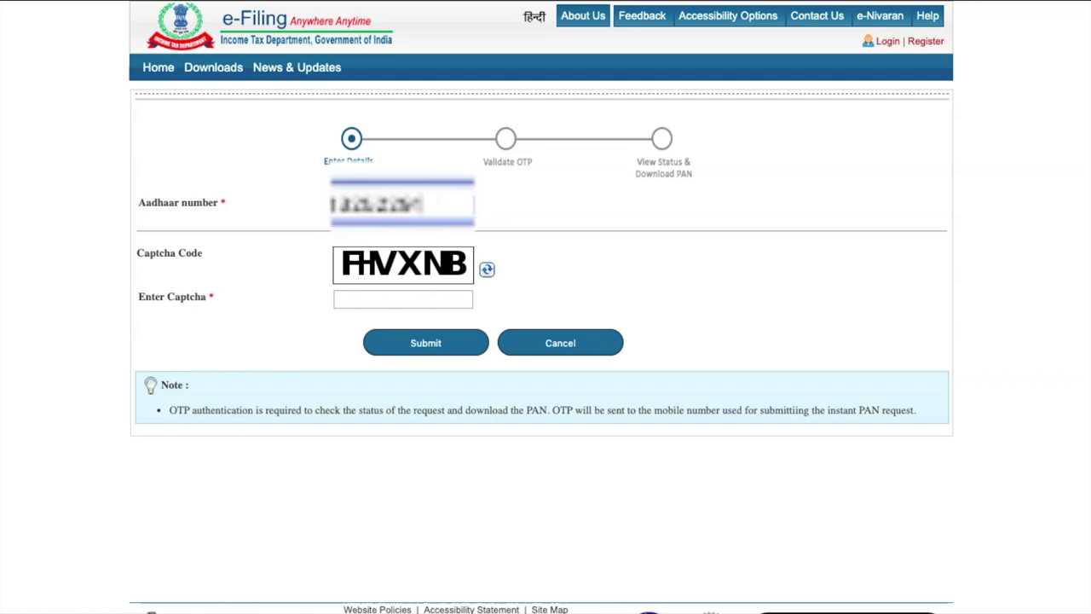
text(6789)
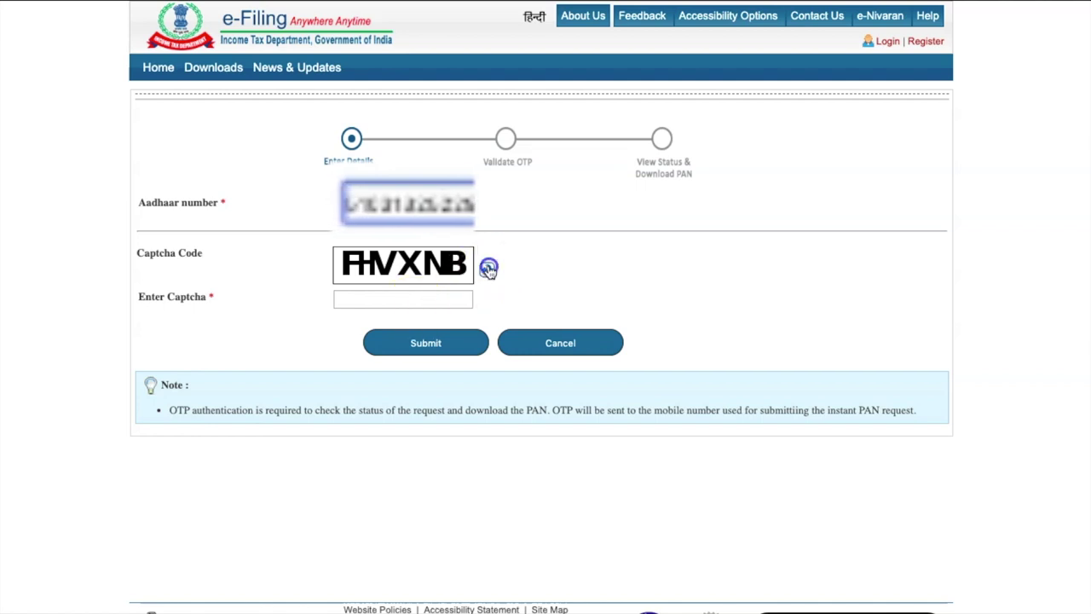
click(487, 269)
click(413, 292)
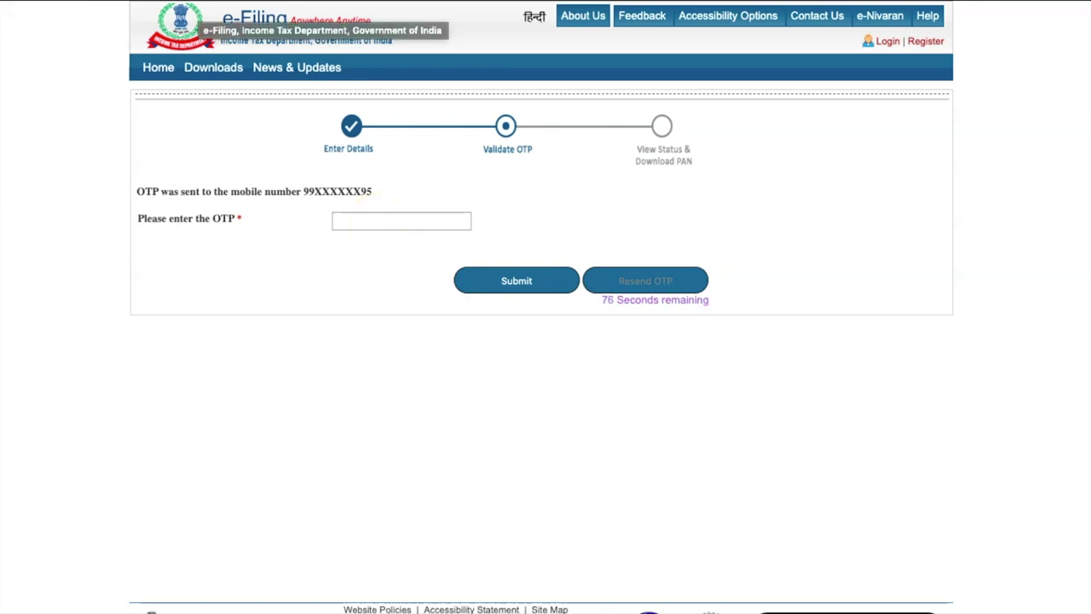
Enter the OTP and submit it to view the PAN status
click(368, 222)
text(••)
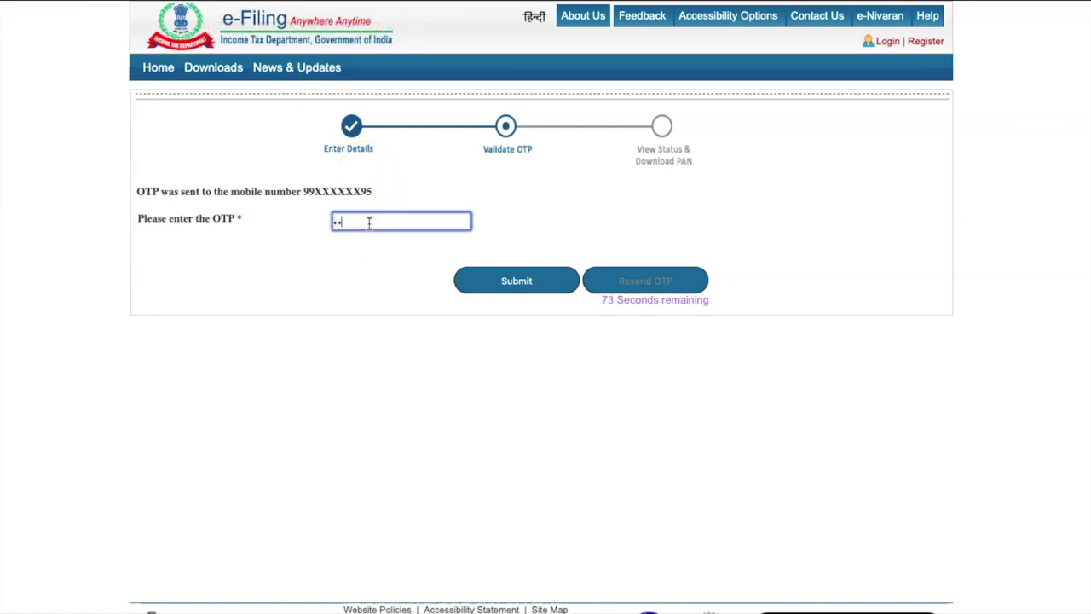
text(••••)
click(505, 287)
click(507, 288)
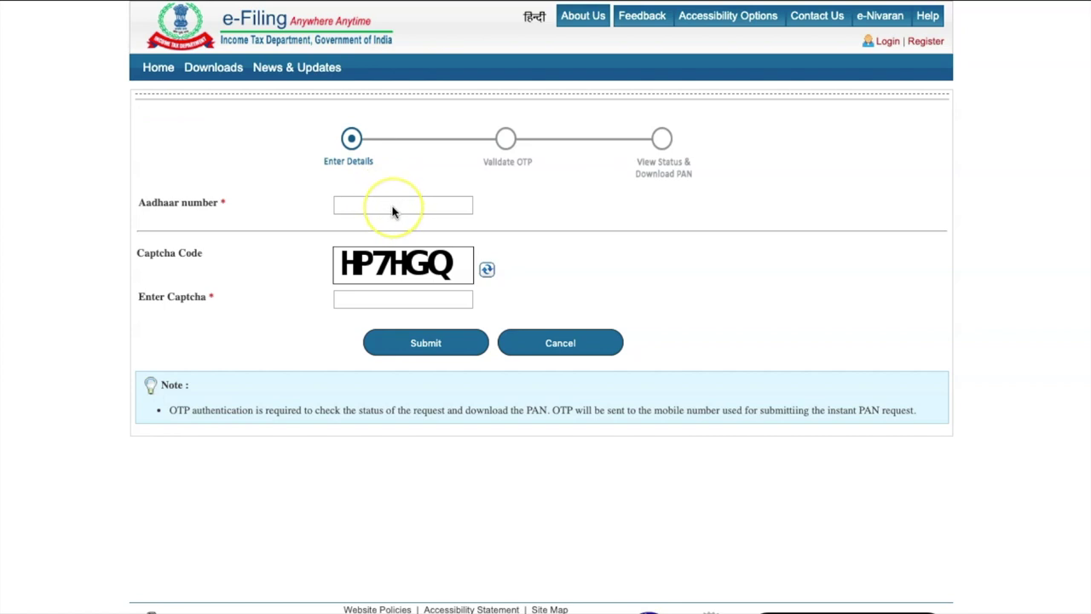
Submit the Aadhaar number with captcha HP7HGQ, then submit the OTP
text(2334)
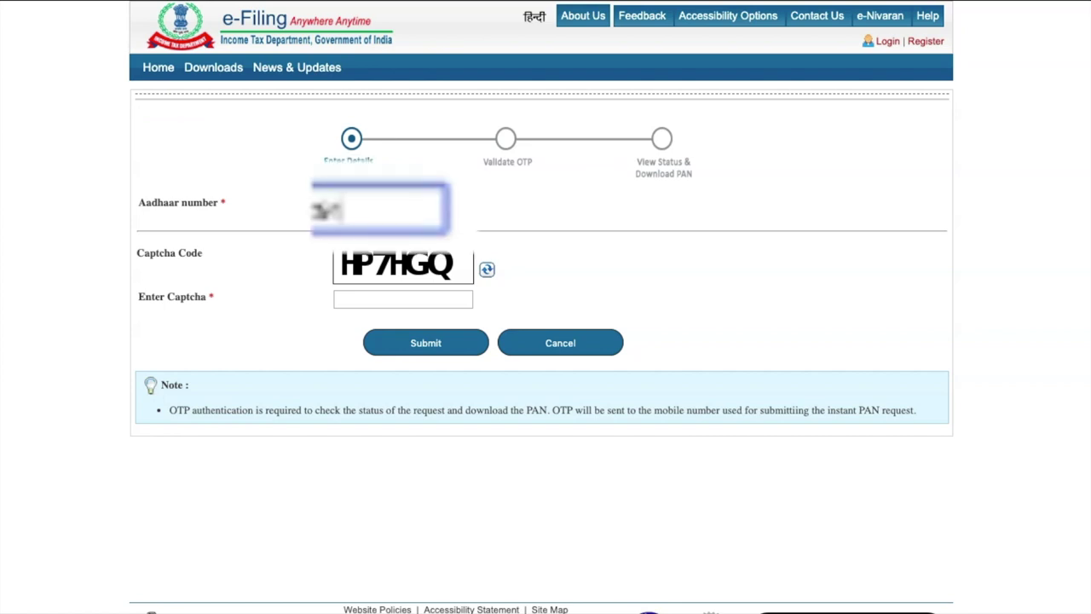
click(353, 297)
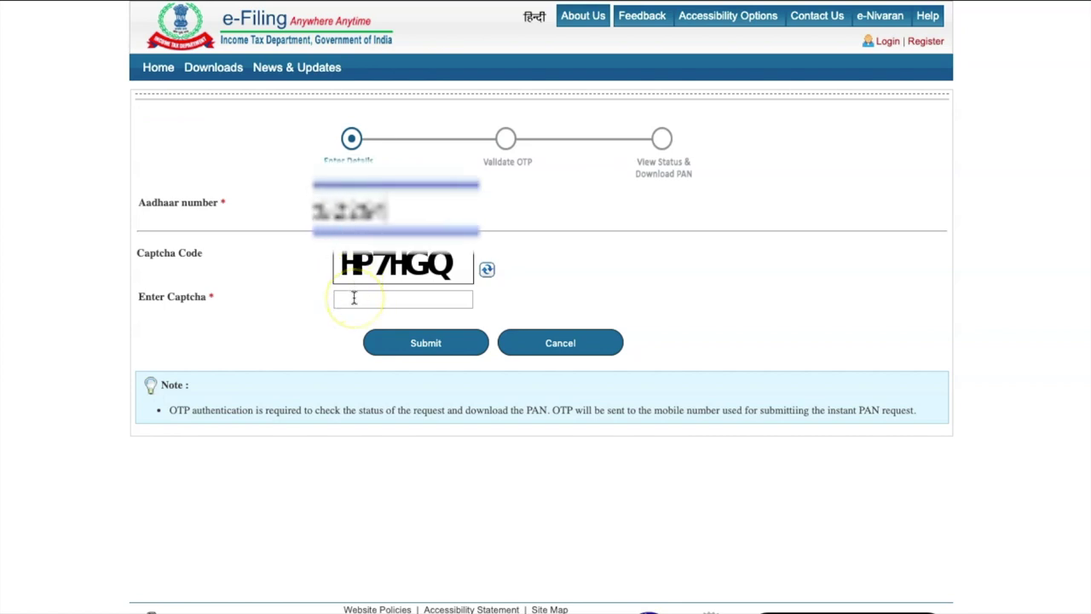
text(HP7HGQ)
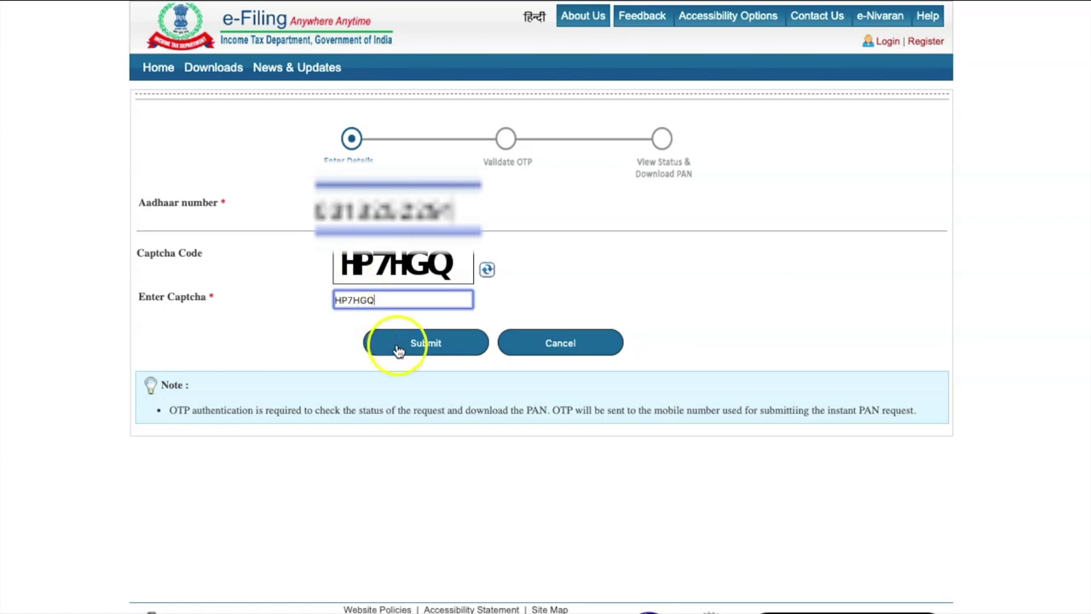
click(392, 339)
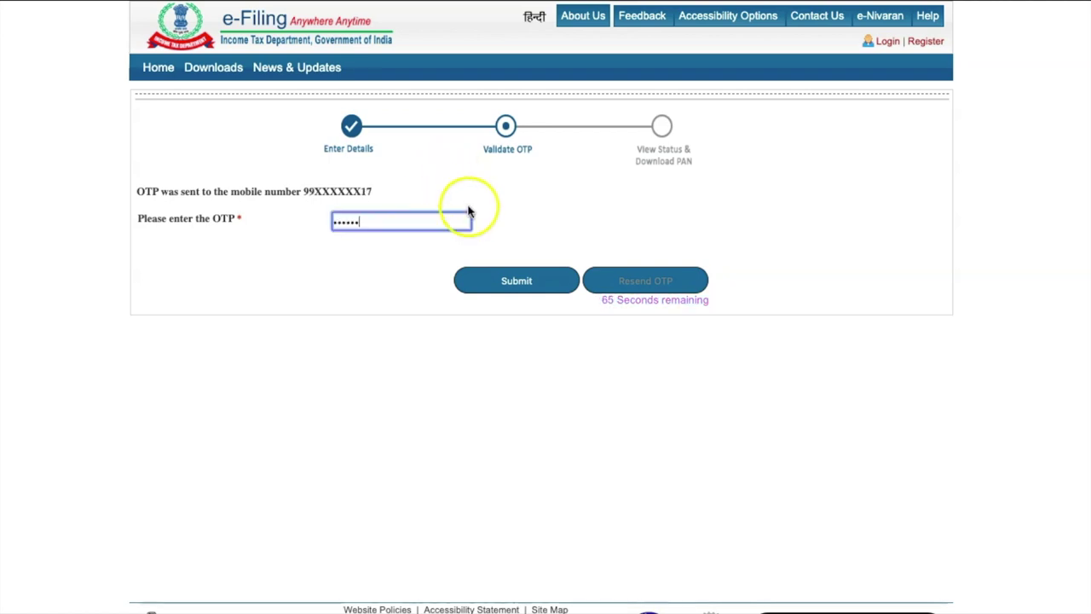
click(513, 284)
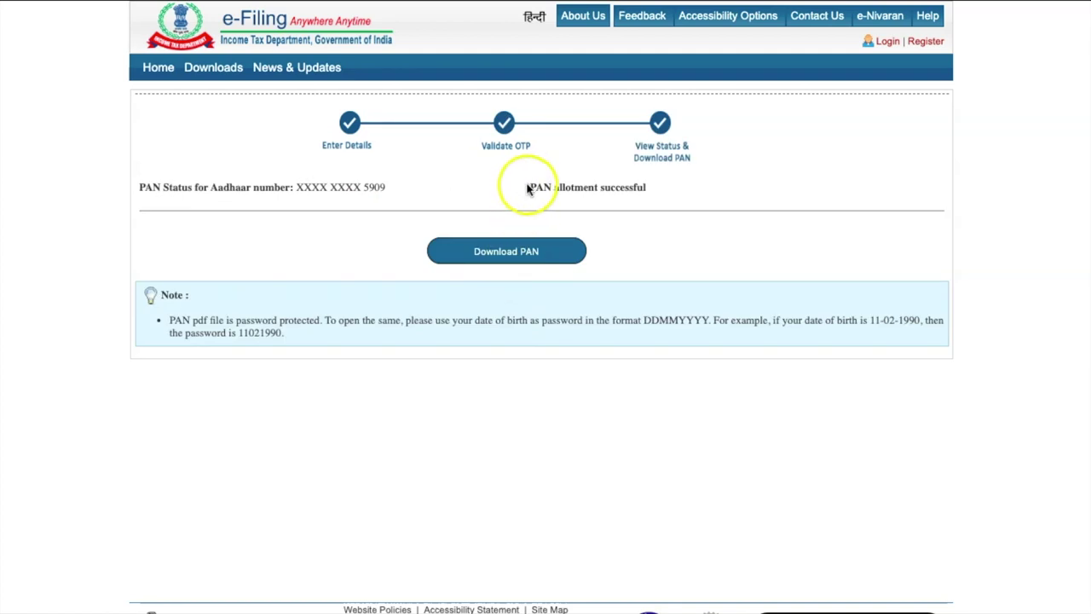
Download the allotted PAN as a PDF and save it to the Desktop
click(514, 255)
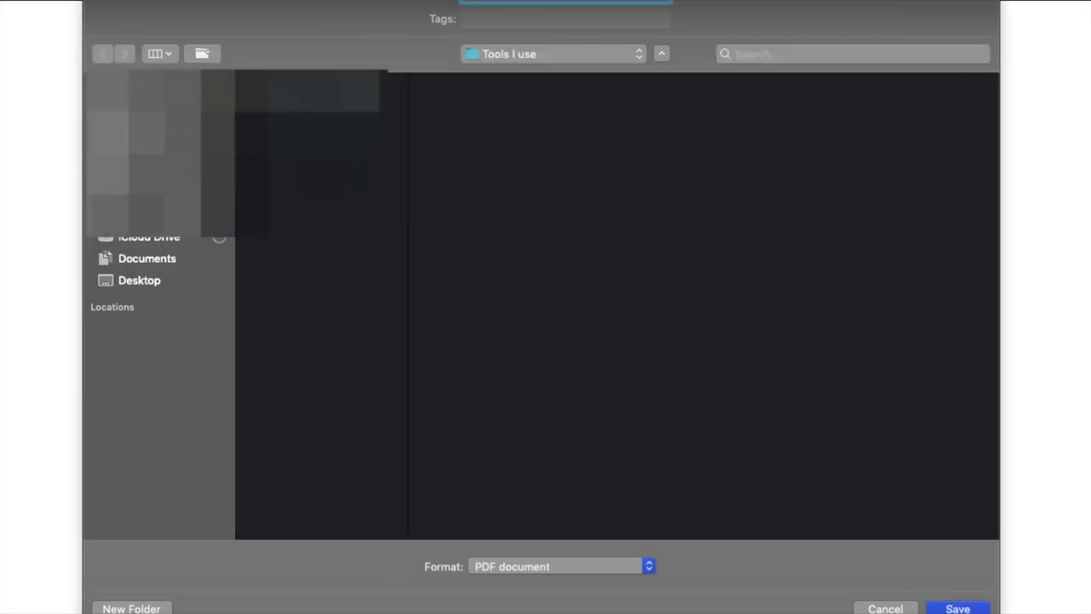
click(144, 281)
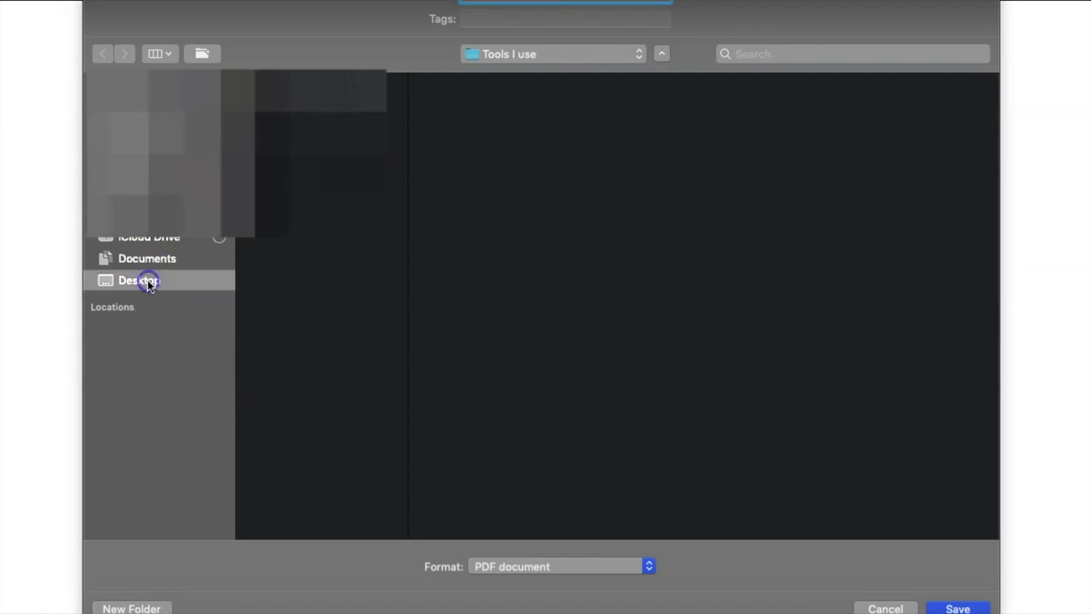
click(954, 608)
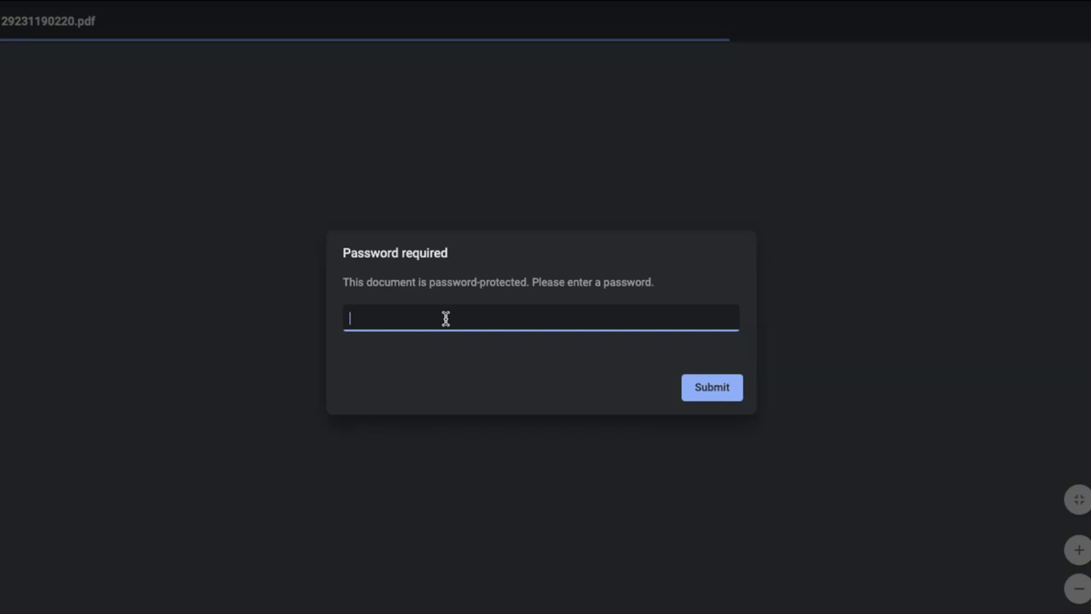
Unlock the e-PAN PDF with the date-of-birth password in DDMMYYYY format
text(•••)
key(Return)
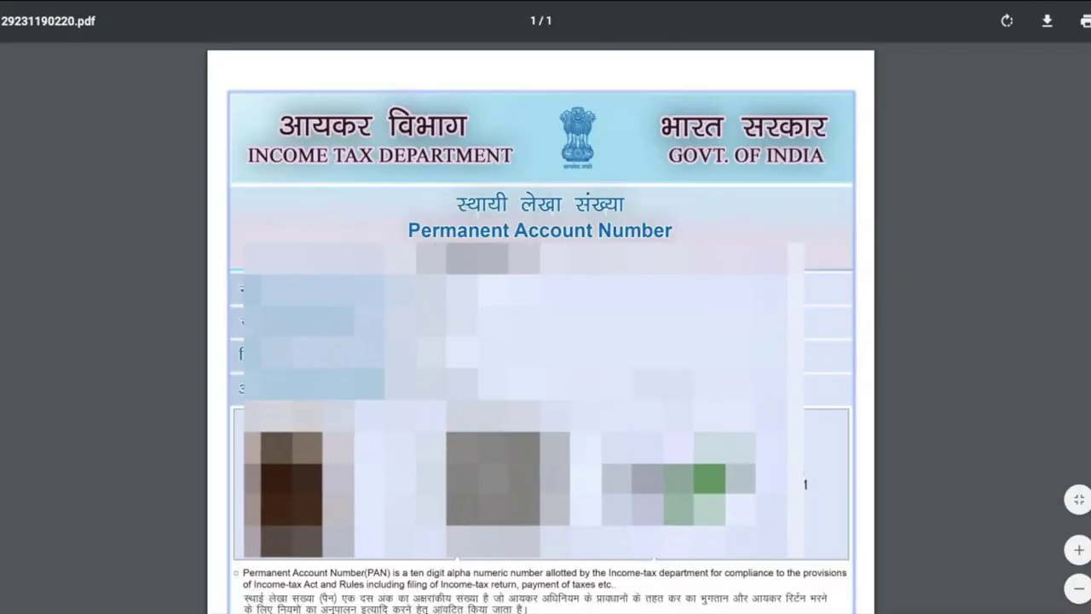